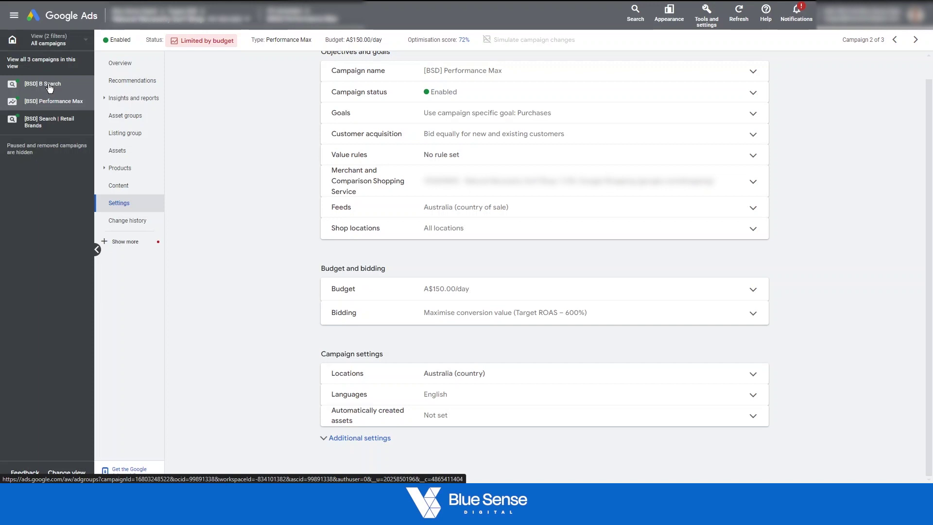
{"action": "scroll", "coordinate": [219, 129], "scroll_direction": "up", "scroll_amount": 1}
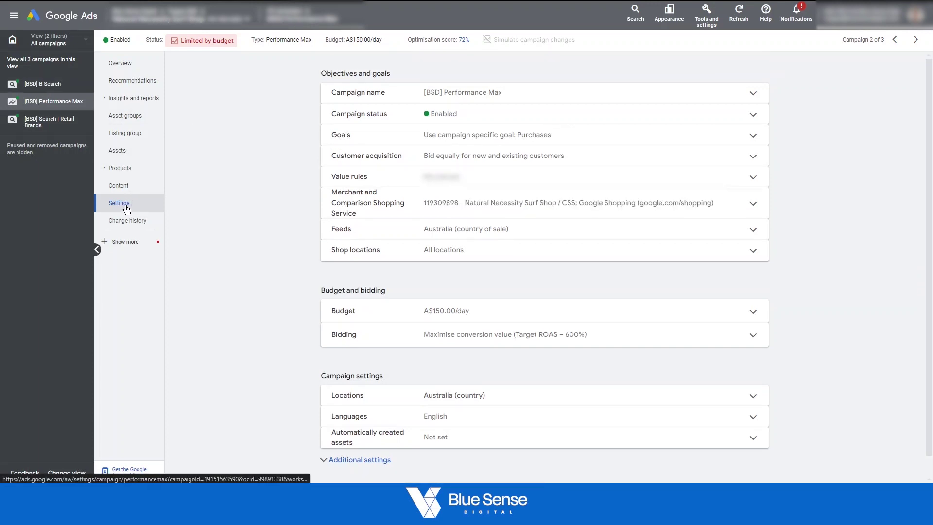
{"action": "scroll", "coordinate": [358, 200], "scroll_direction": "down", "scroll_amount": 1}
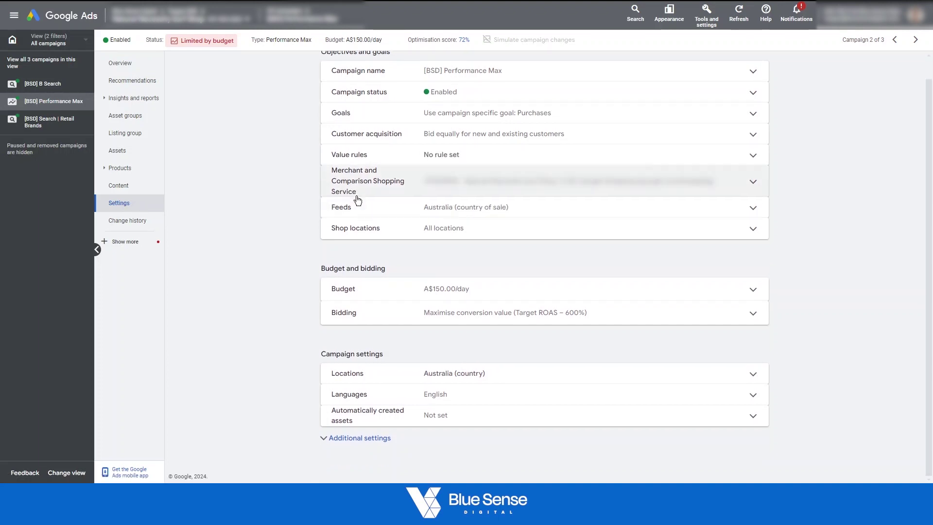
Expand Additional settings to show start date, URL options and brand exclusions
{"action": "left_click", "coordinate": [346, 442]}
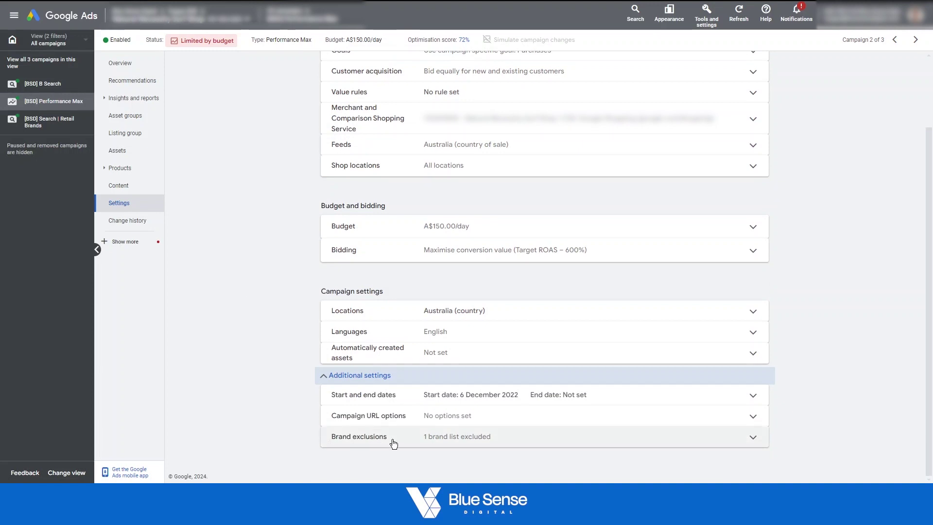
Open the Brand exclusions editor and show the Your brand lists dropdown
{"action": "left_click", "coordinate": [396, 442]}
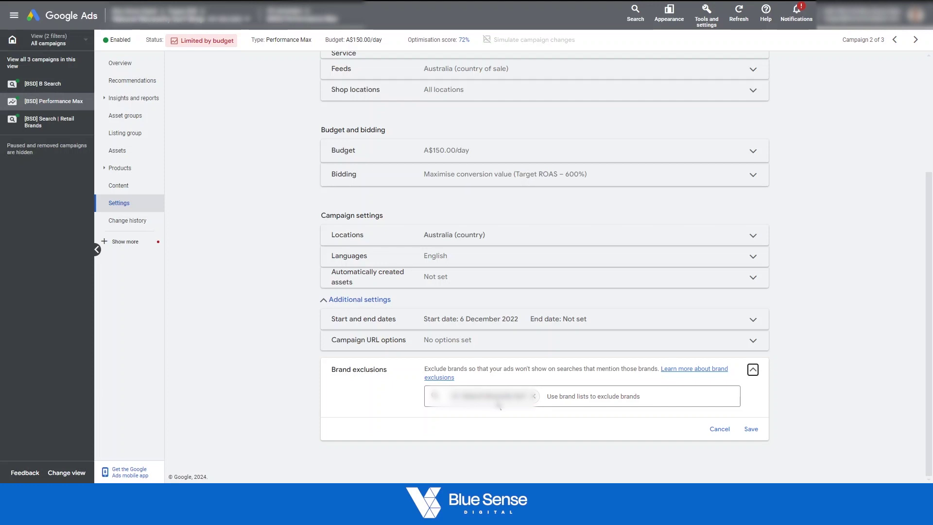
{"action": "left_click", "coordinate": [575, 398]}
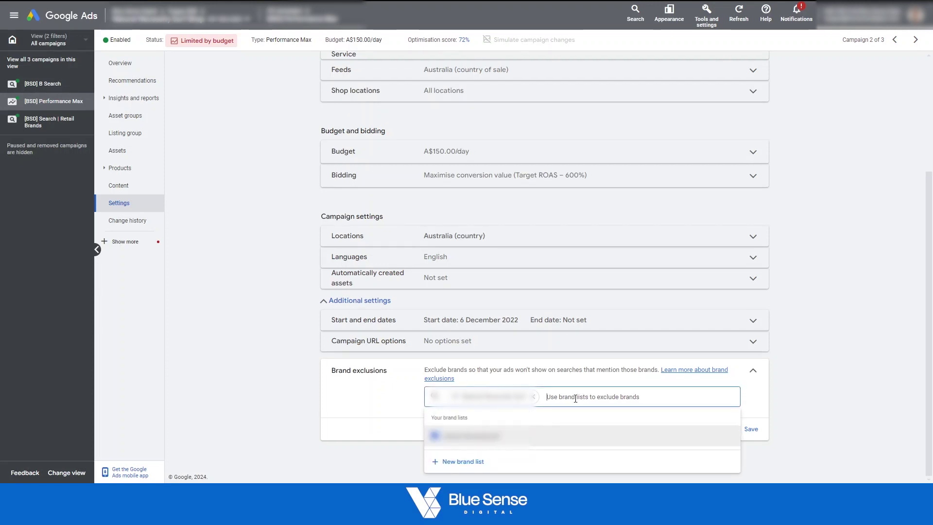
Save a new brand list 'nike' containing the Nike (nike.com) brand
{"action": "left_click", "coordinate": [459, 463]}
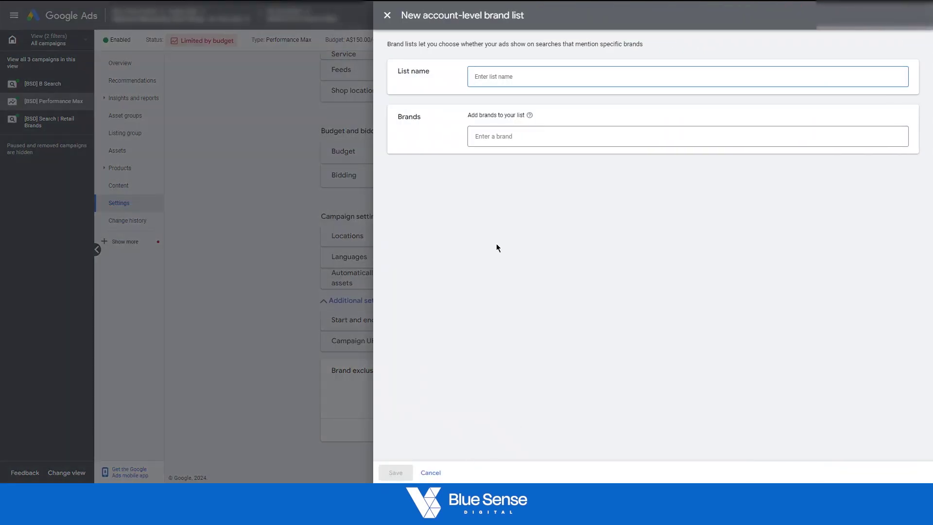
{"action": "type", "text": "nike"}
{"action": "left_click", "coordinate": [522, 134]}
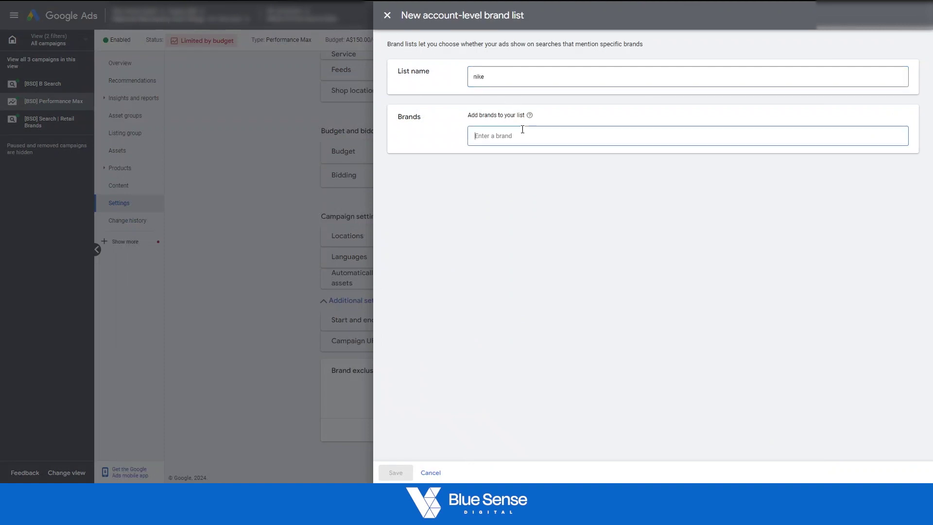
{"action": "type", "text": "nike"}
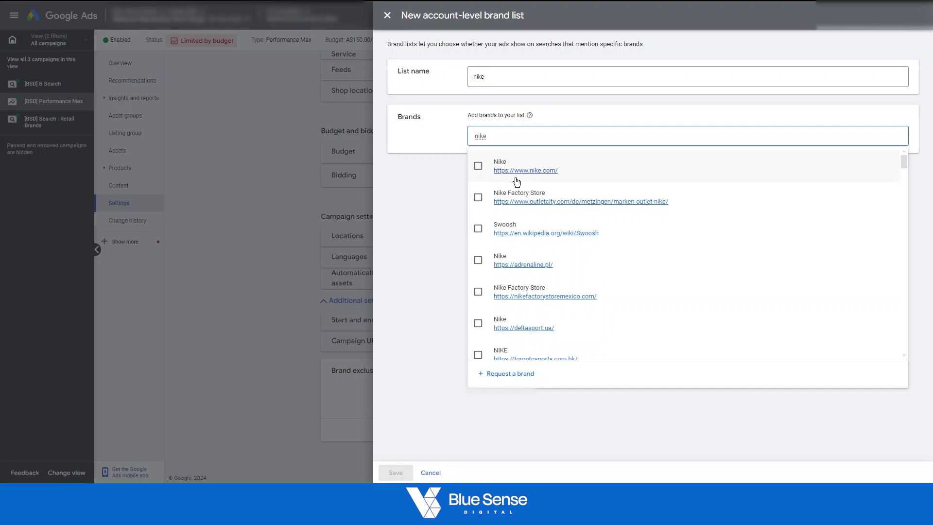
{"action": "left_click", "coordinate": [479, 166]}
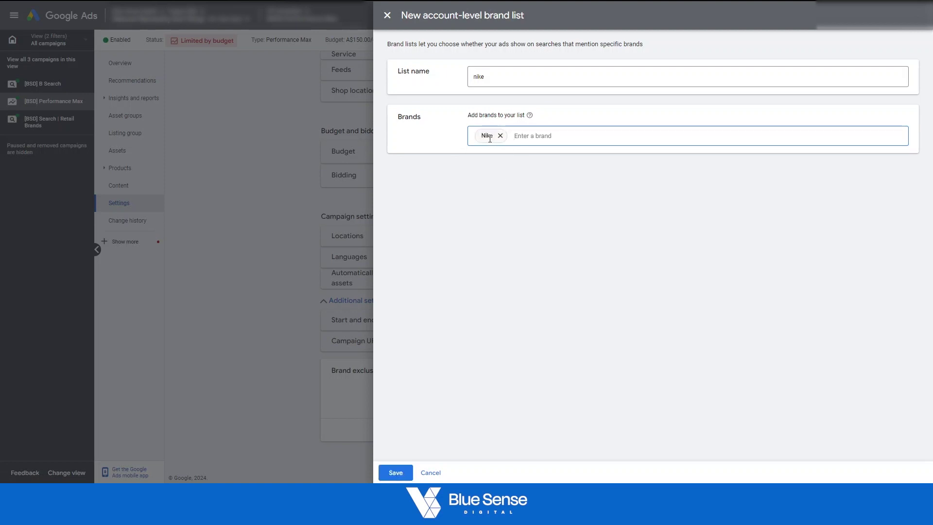
{"action": "left_click", "coordinate": [395, 473]}
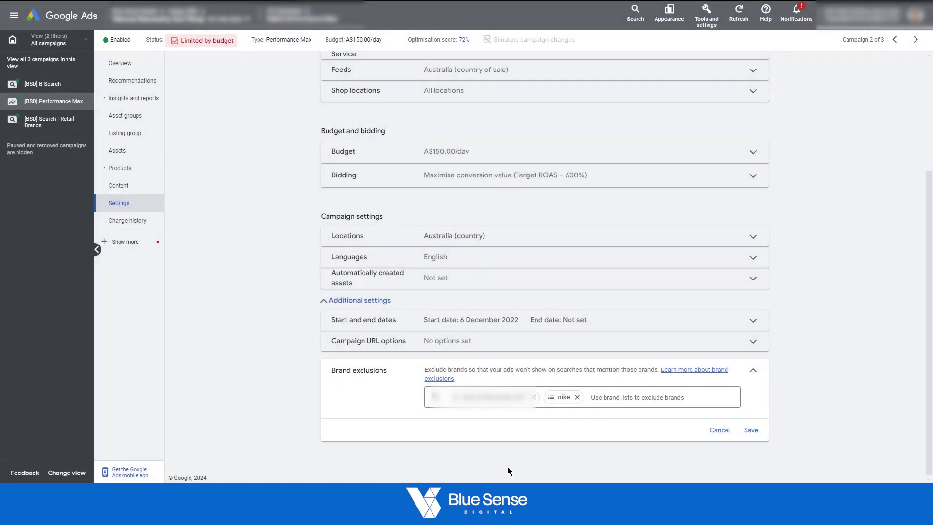